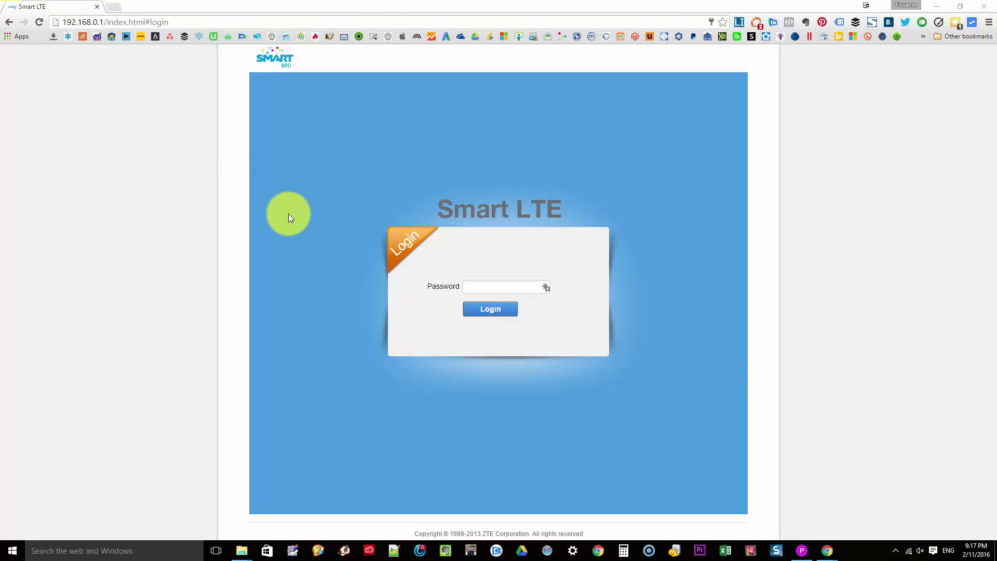
Log in to the router at 192.168.0.1 using the saved password
left_click(546, 288)
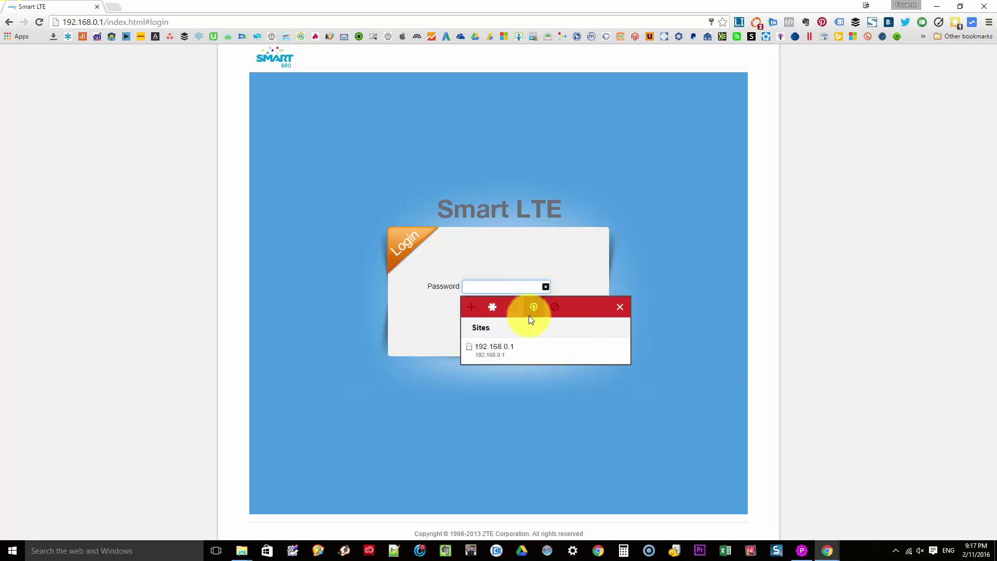
left_click(511, 357)
left_click(500, 311)
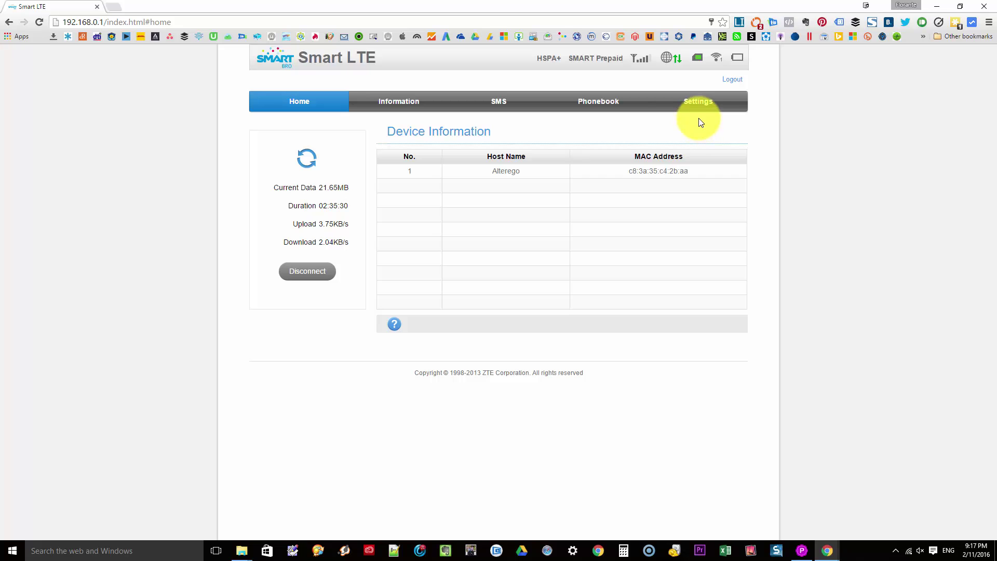
Go to Settings > Wi-Fi Settings to view the Azarel Media basic settings
left_click(699, 107)
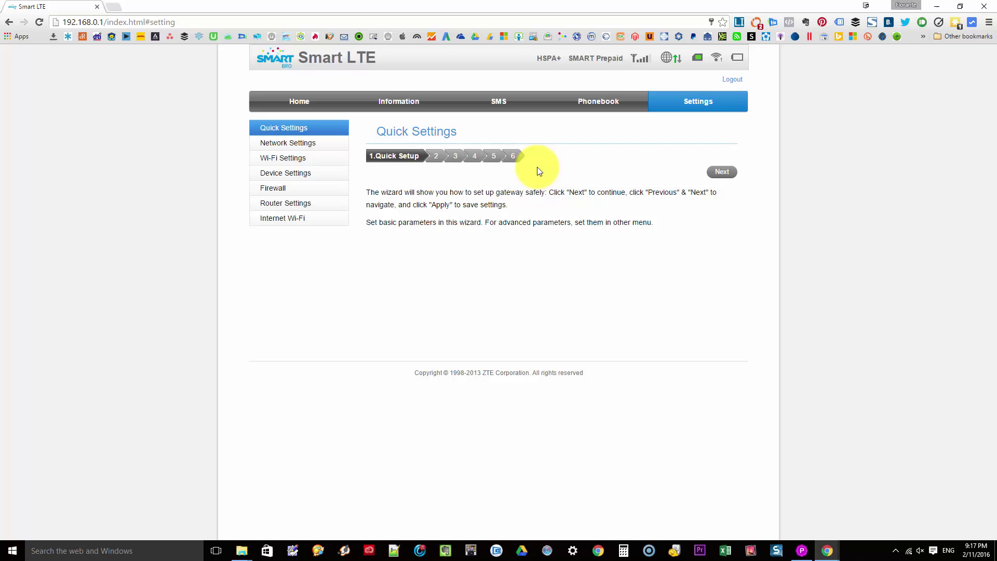
left_click(300, 165)
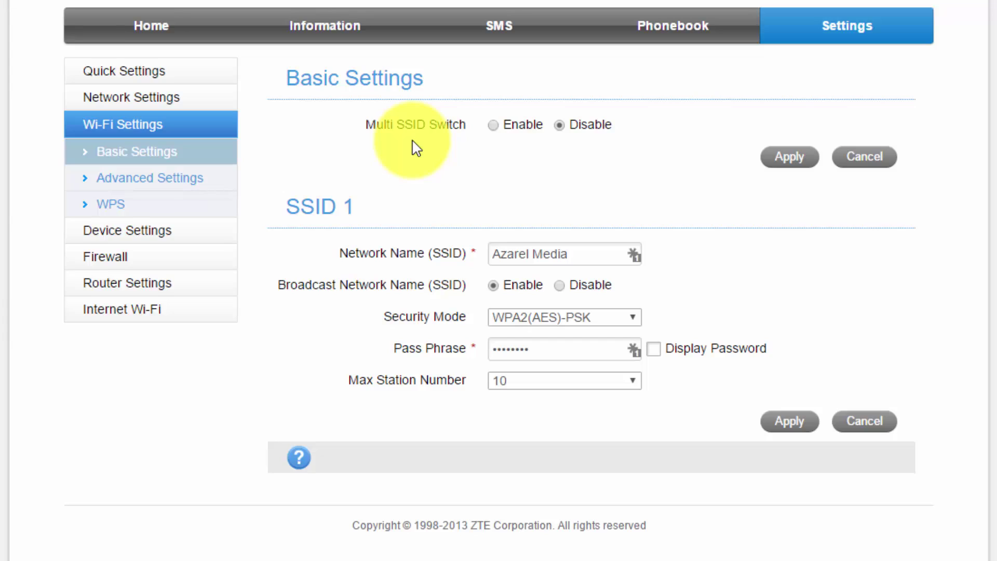
Check the security mode options and expand the Wi-Fi settings help panel
left_click(574, 318)
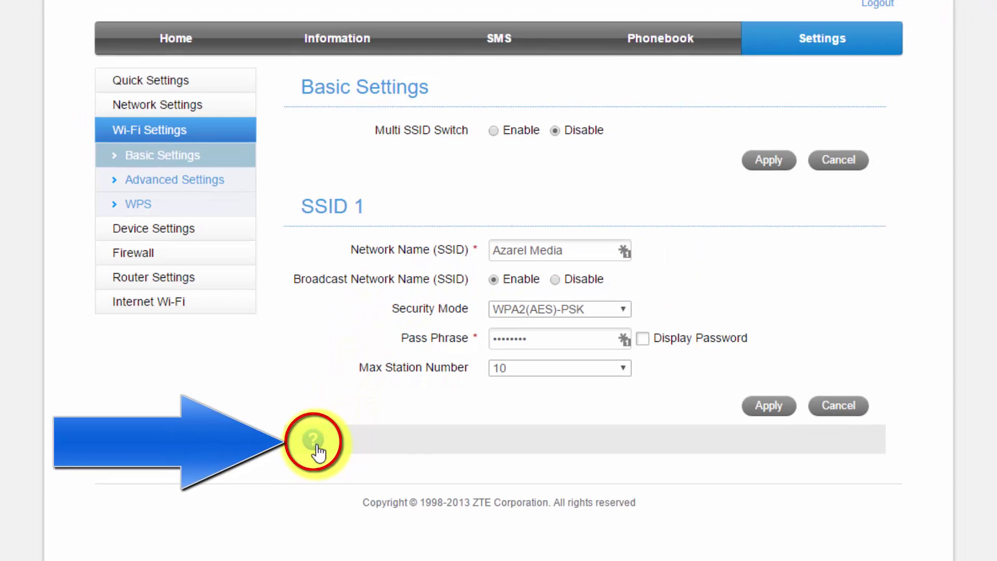
left_click(300, 459)
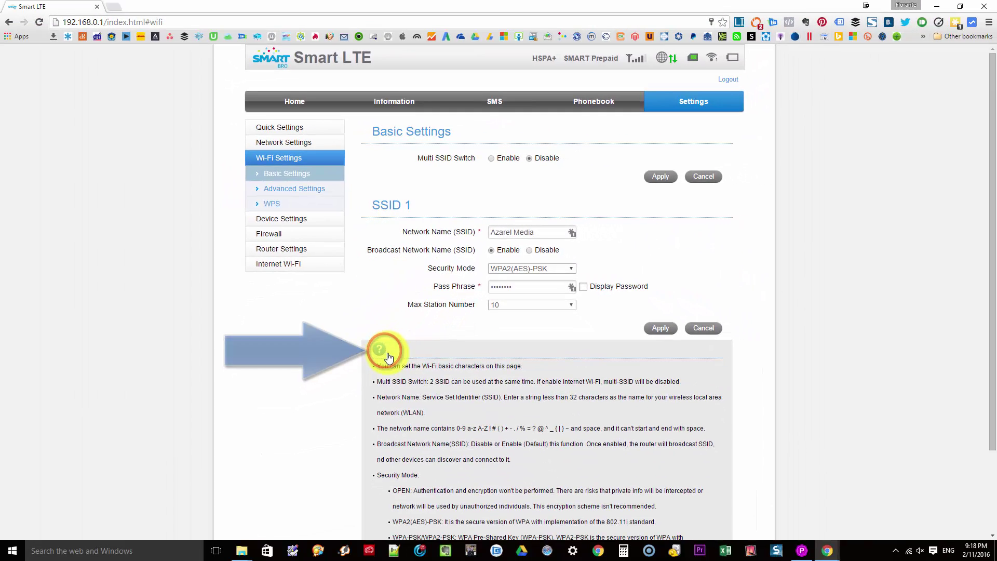
scroll(389, 358, "down", 2)
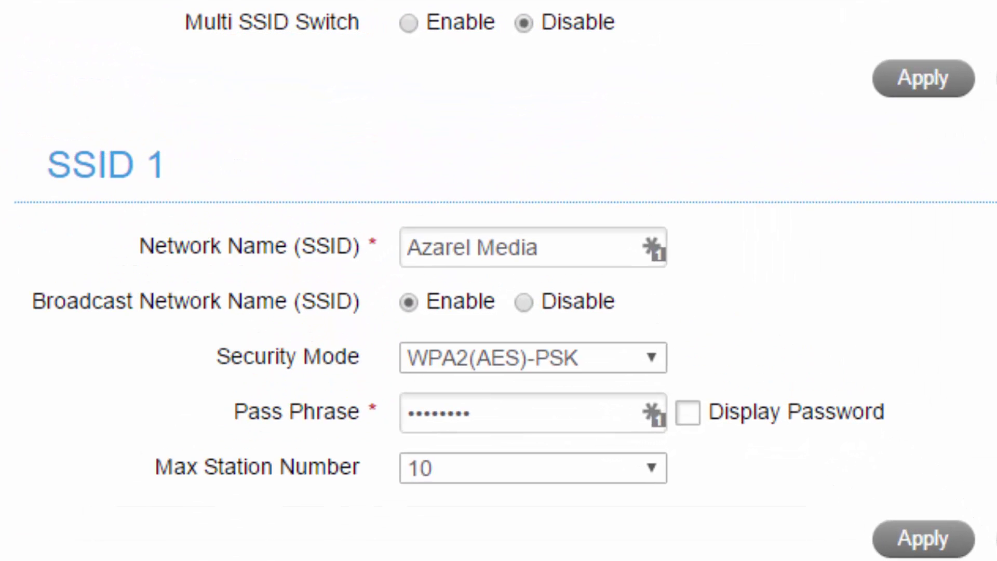
left_click(689, 413)
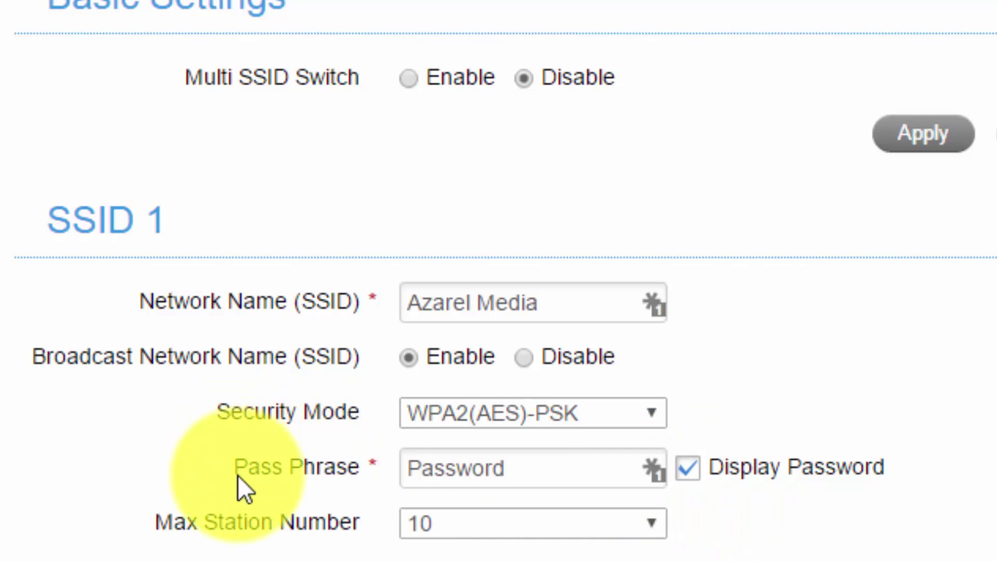
double_click(438, 468)
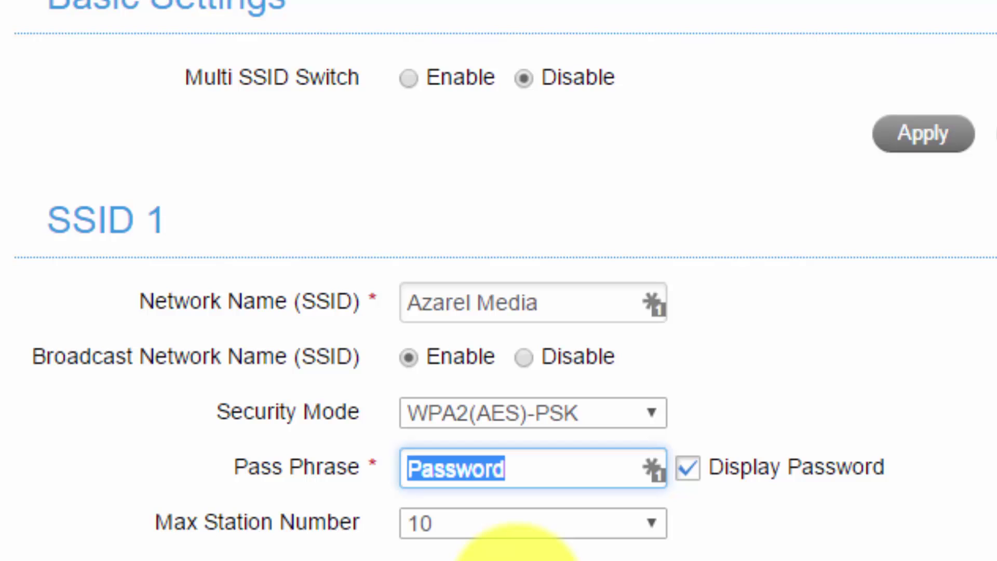
scroll(514, 551, "down", 1)
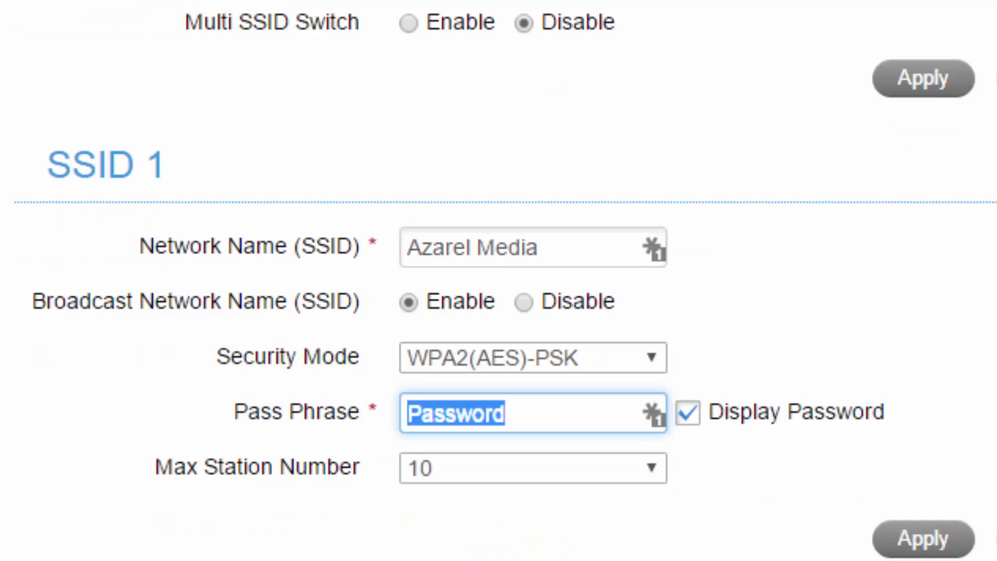
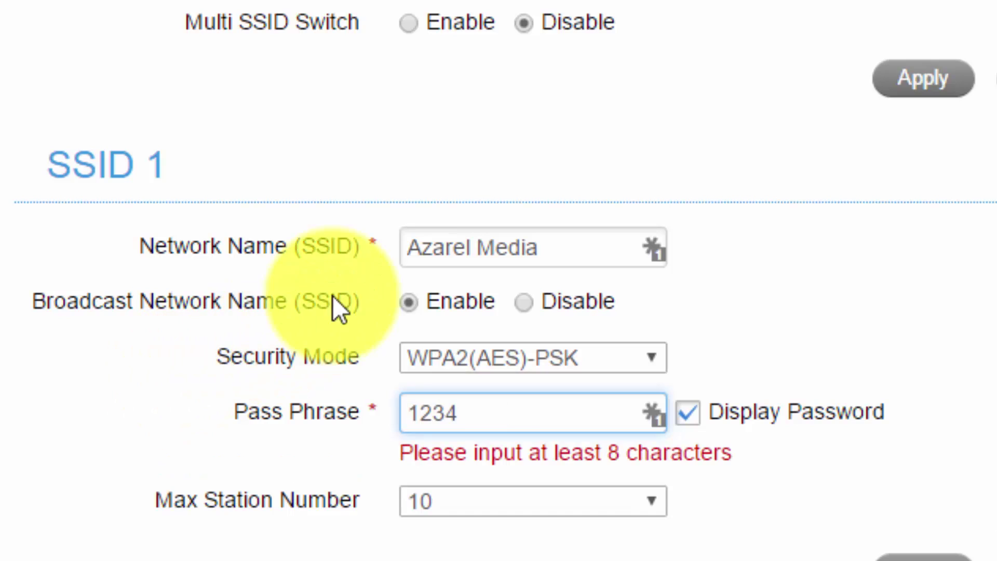
double_click(451, 412)
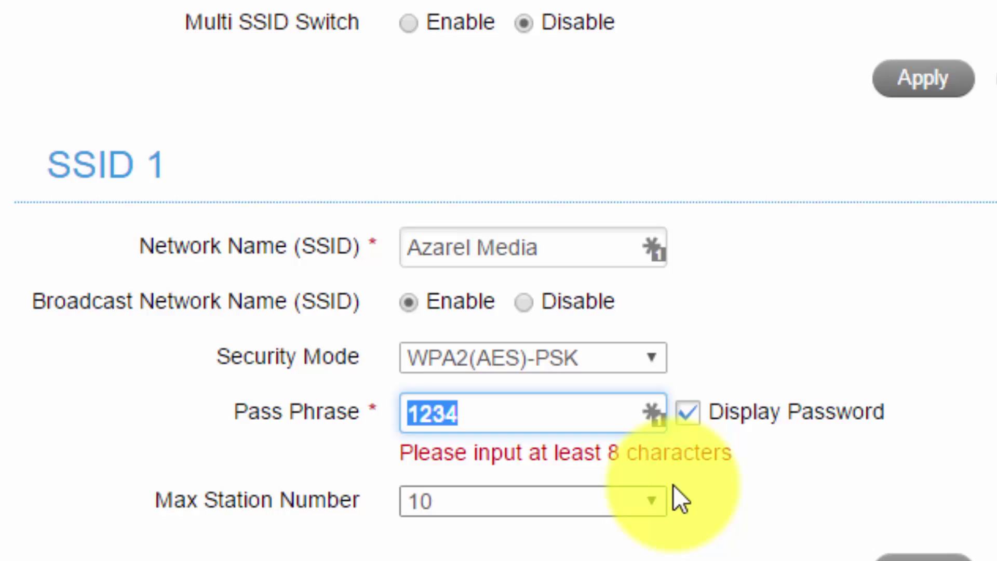
left_click(686, 418)
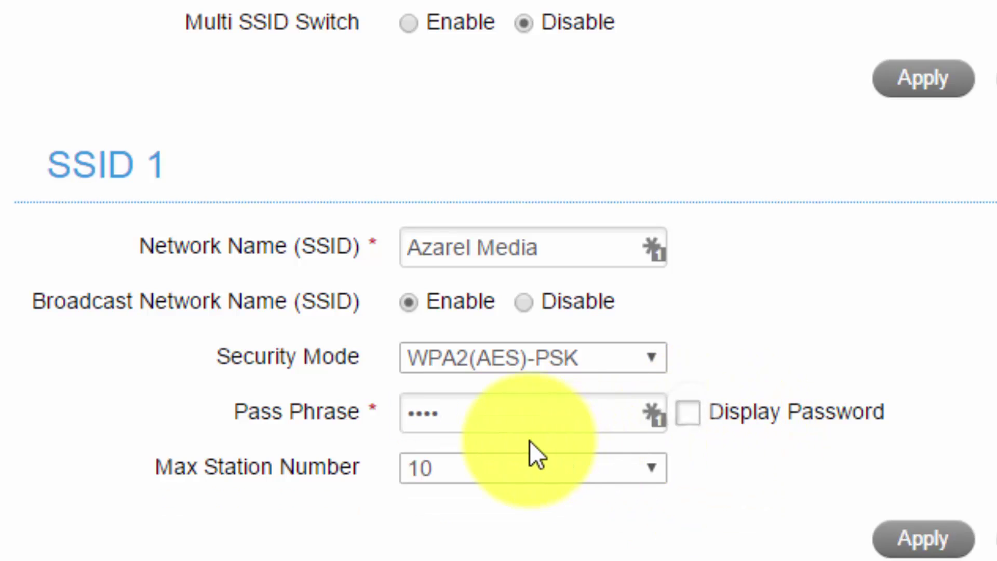
left_click(530, 423)
key("ctrl+a")
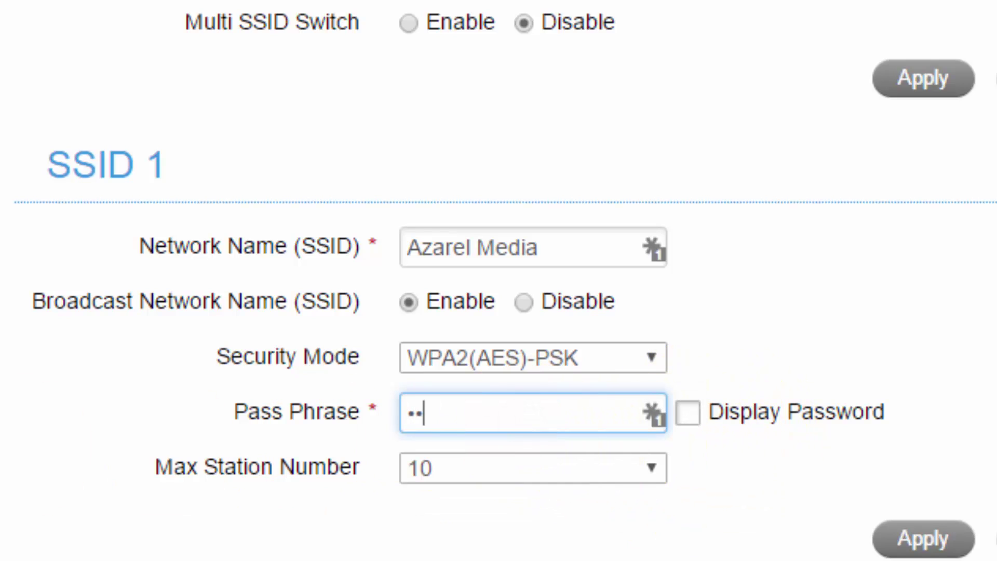
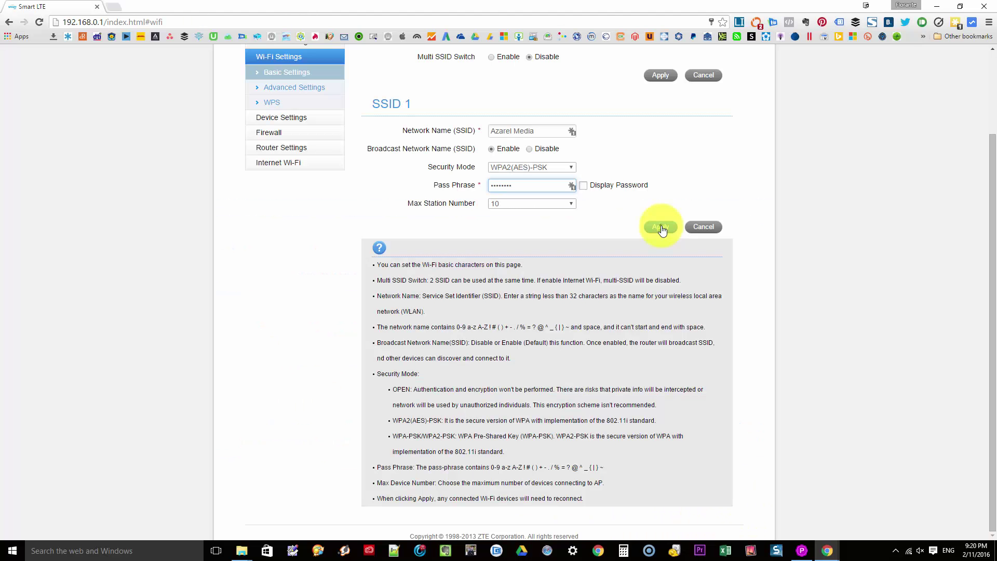
left_click(661, 227)
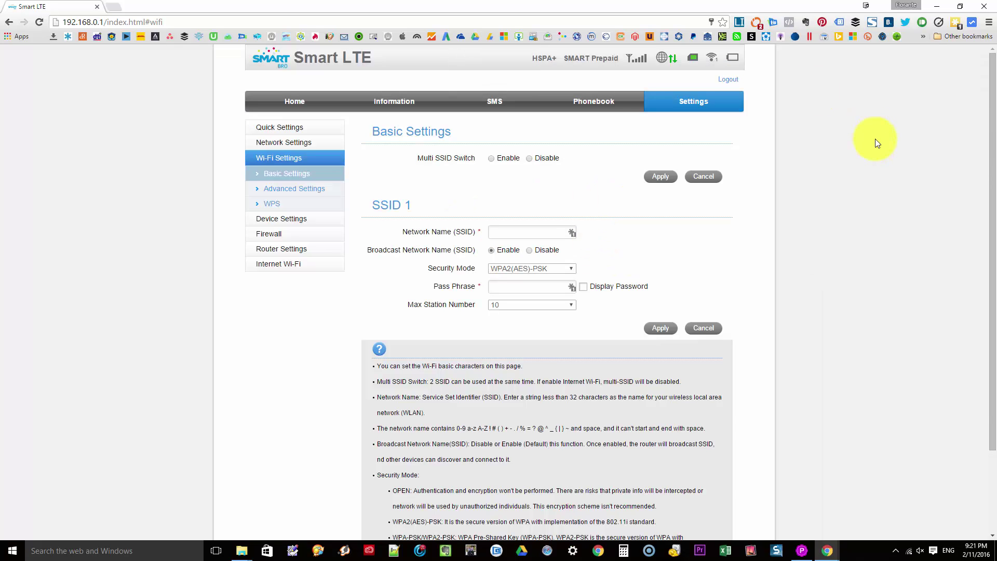
Connect the PC to Azarel Media using the new security key
left_click(909, 552)
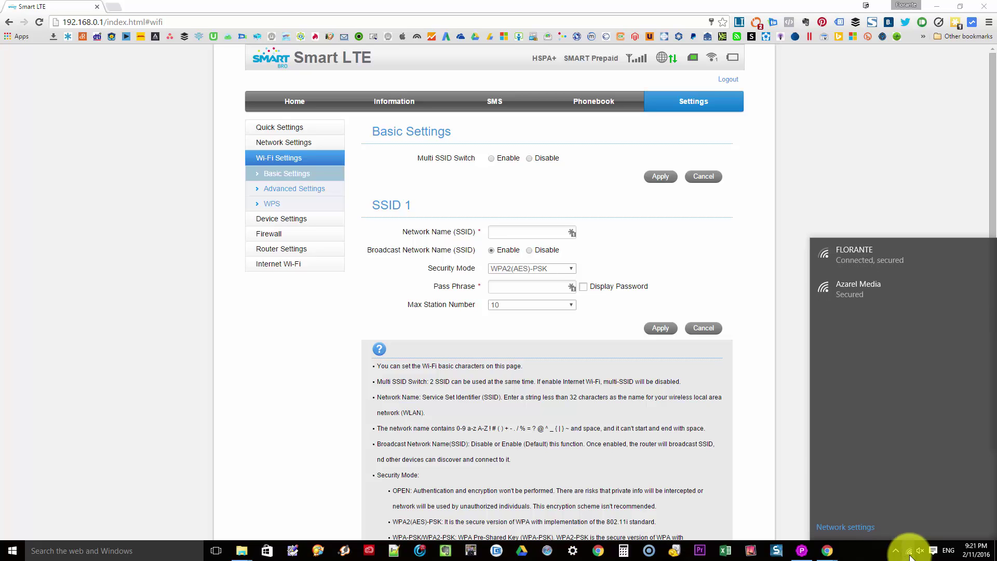
left_click(871, 294)
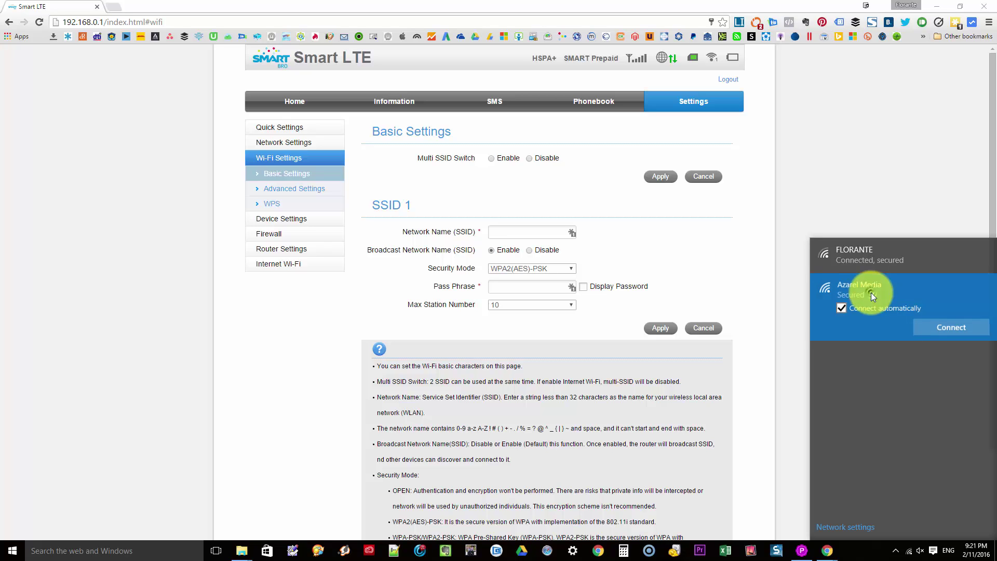
left_click(959, 329)
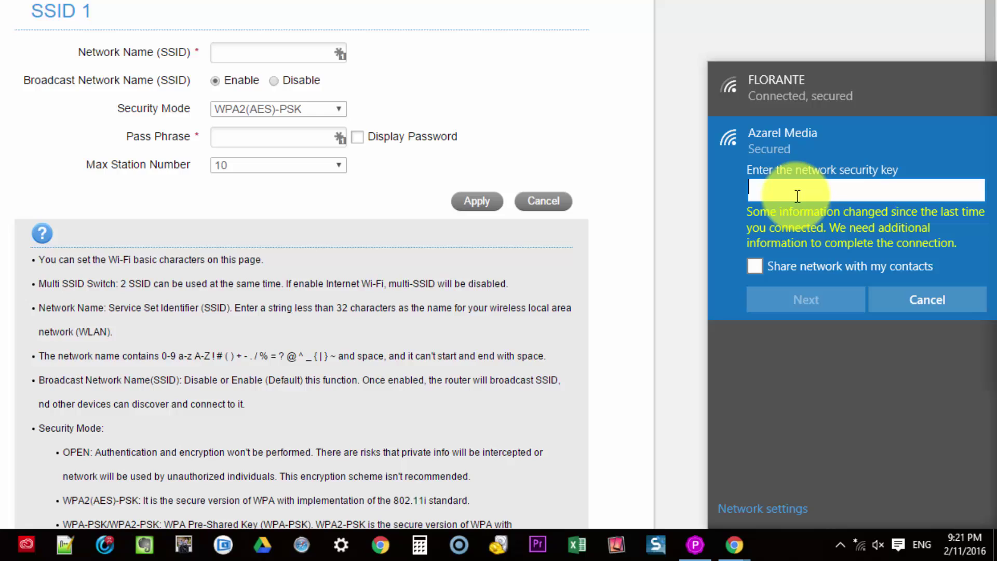
type("xxxxx")
type("xxxx")
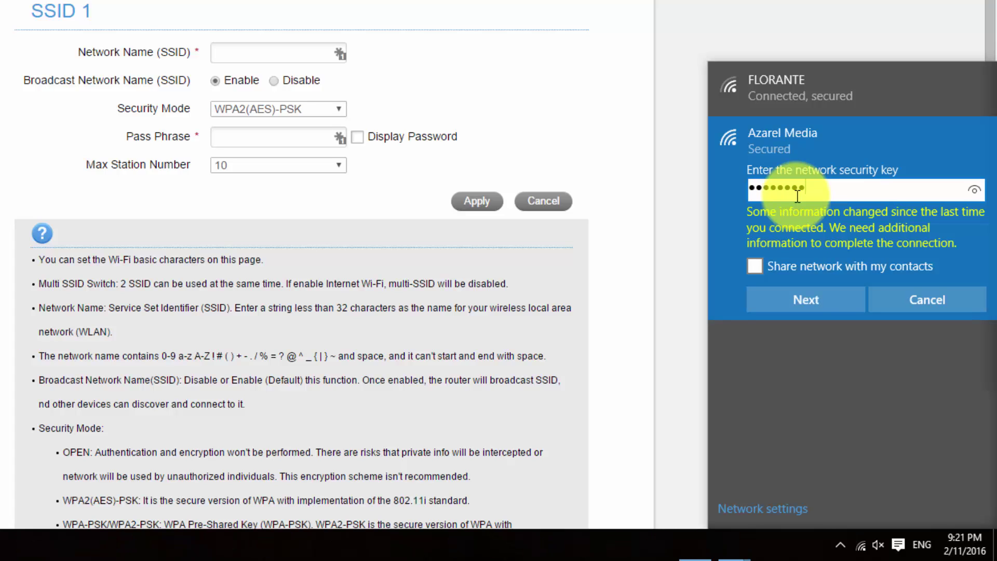
left_click(806, 301)
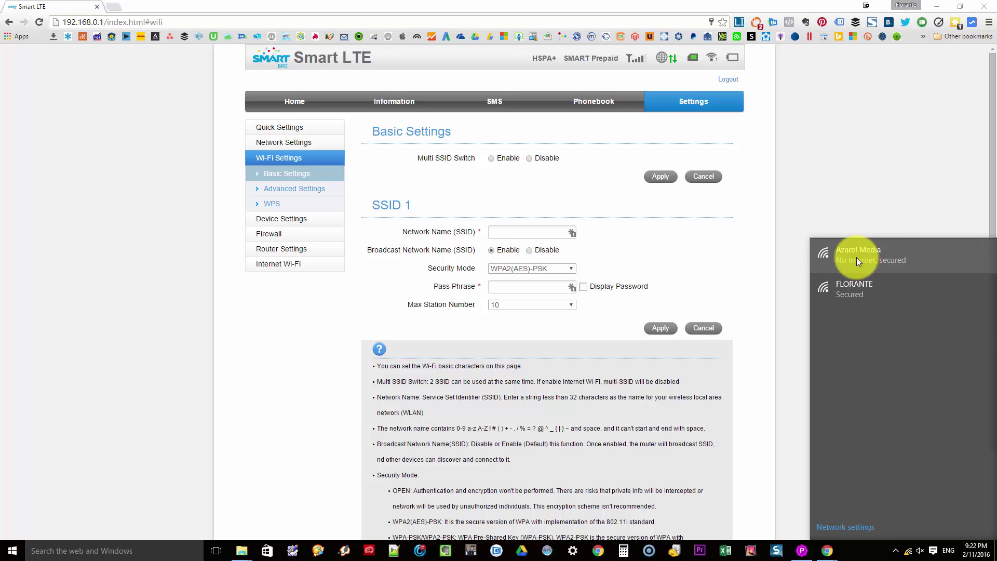
Log out of the router admin and log back in with the saved password
left_click(842, 163)
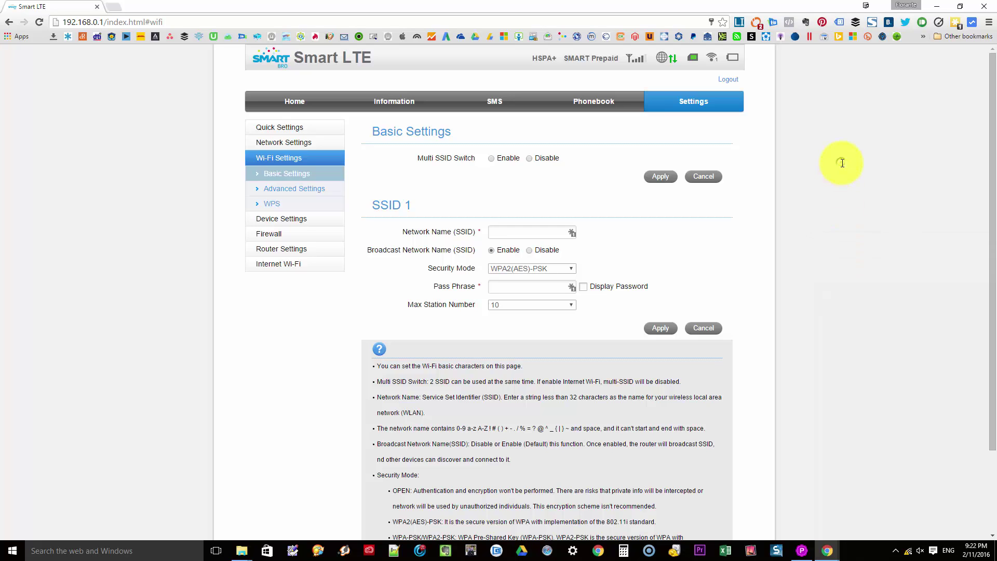
left_click(731, 81)
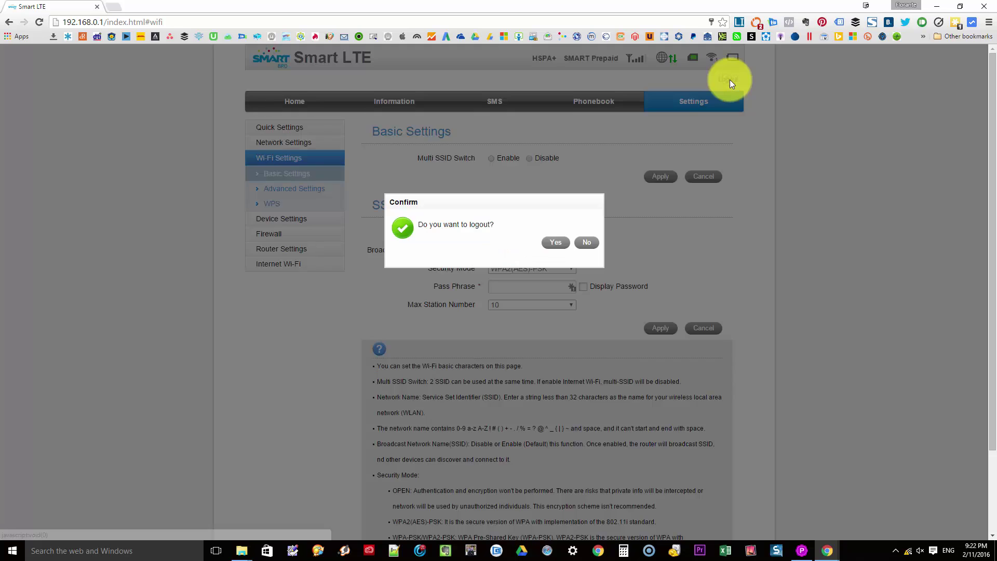
left_click(556, 243)
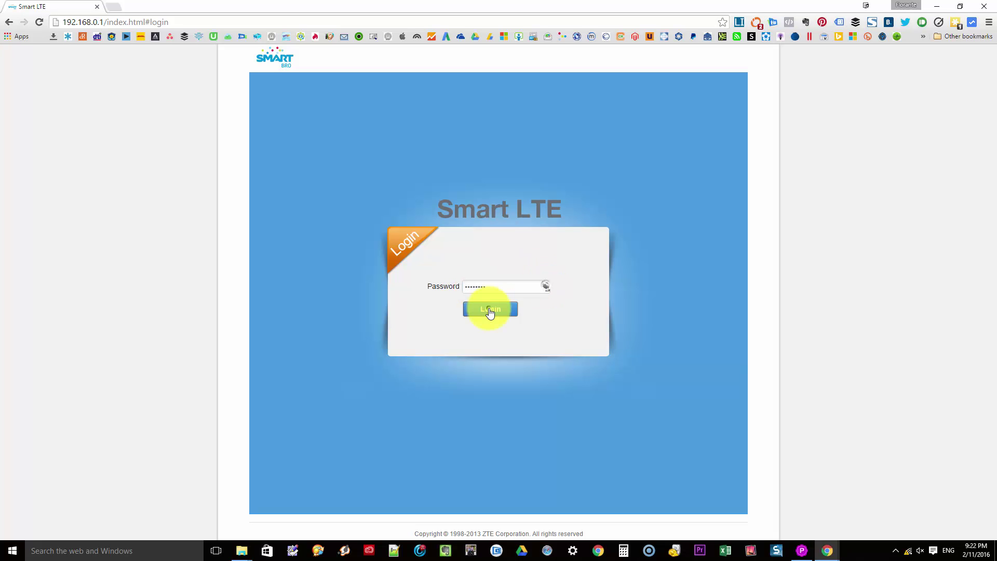
left_click(485, 311)
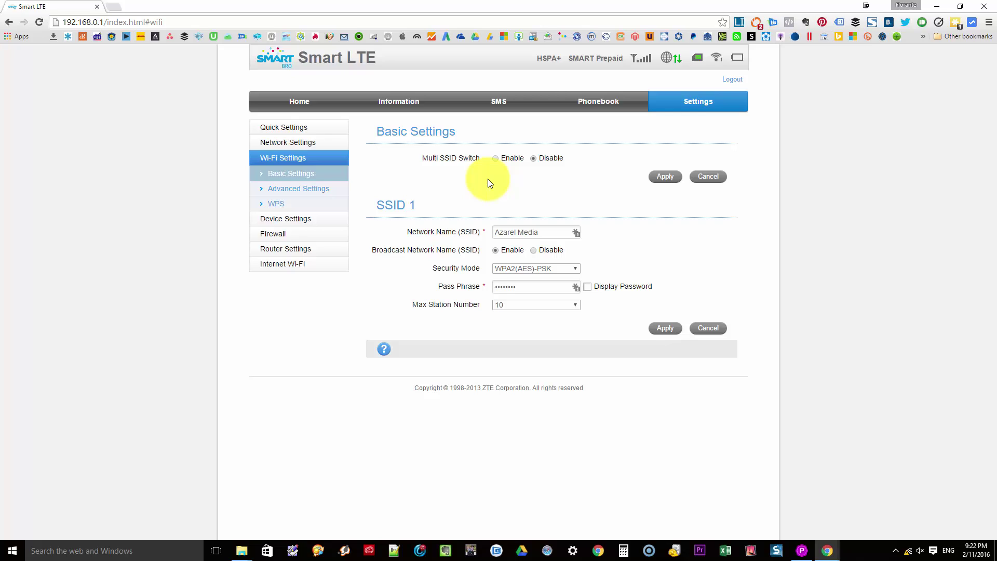
Step through the Quick Settings wizard to its summary: APN SMARTBRO, SSID Azarel Media, WPA2(AES)-PSK
left_click(282, 126)
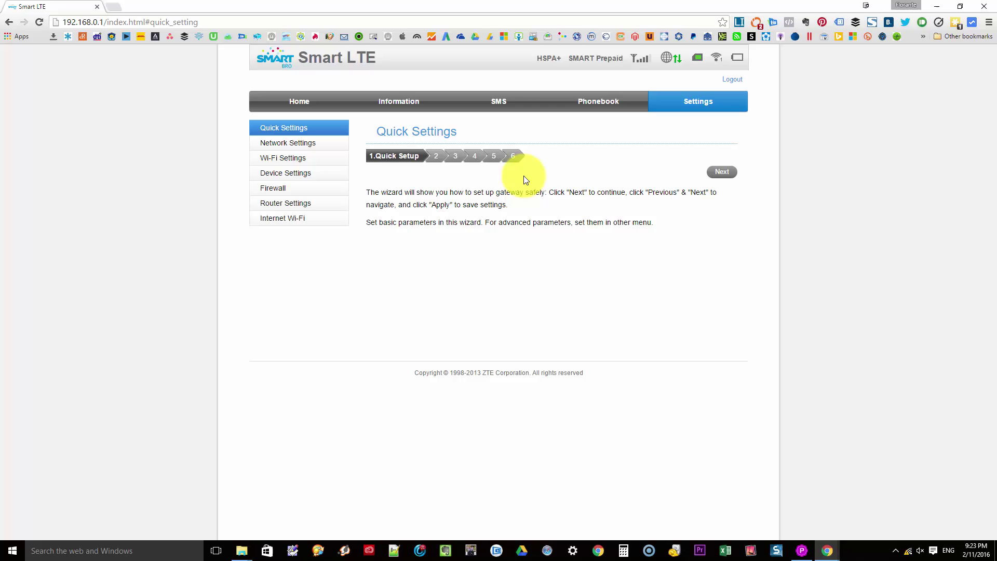
left_click(723, 174)
left_click(725, 174)
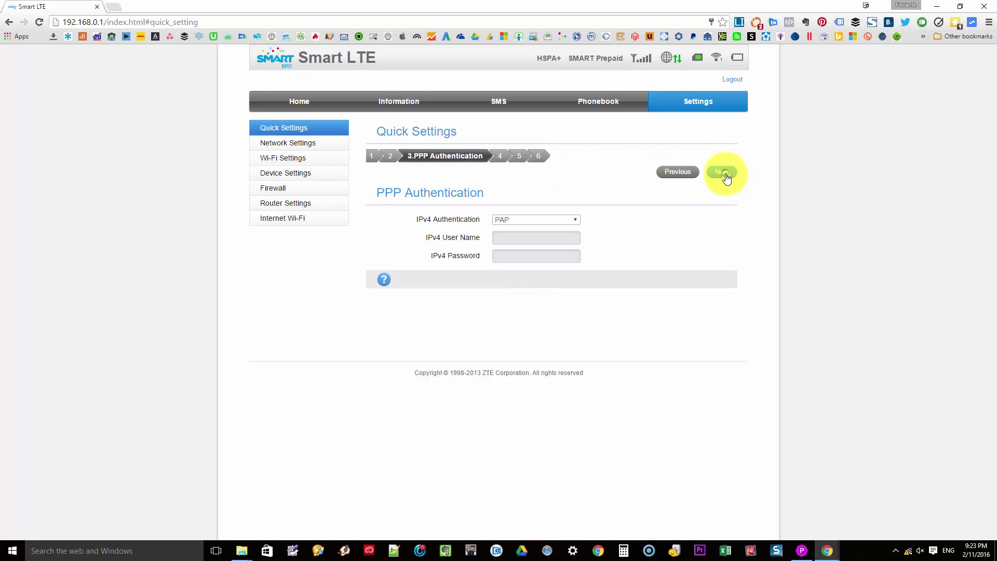
left_click(725, 174)
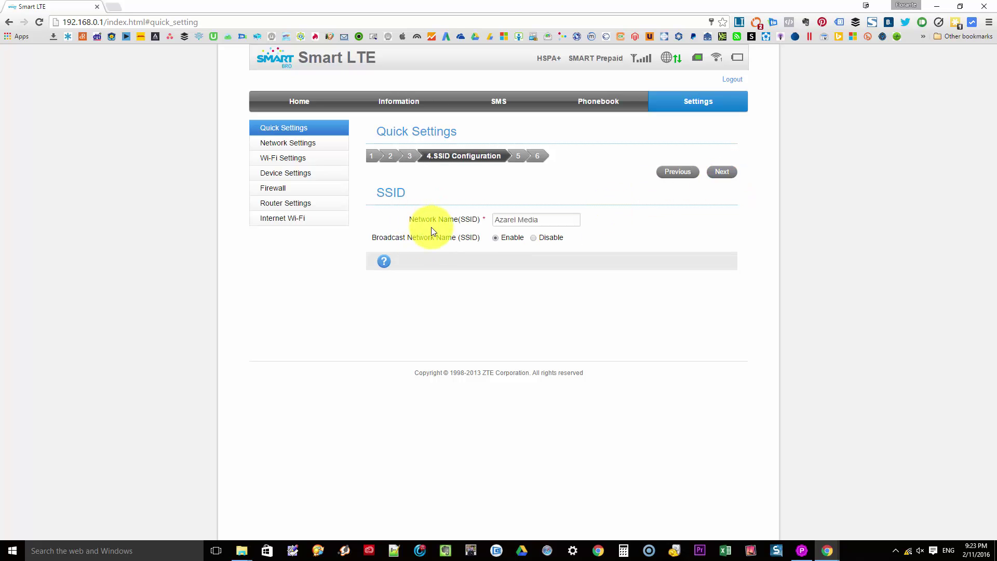
left_click(719, 172)
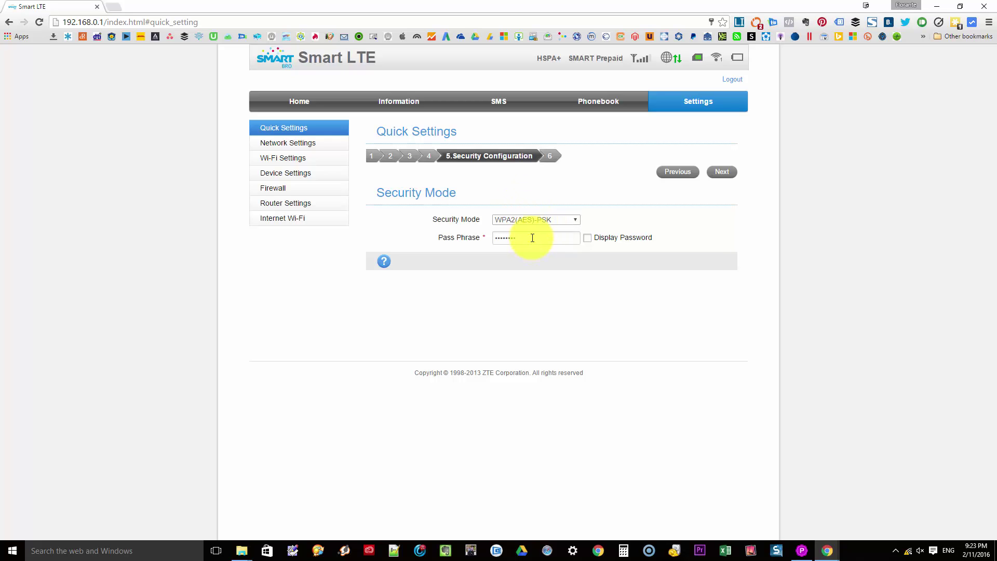
left_click(720, 173)
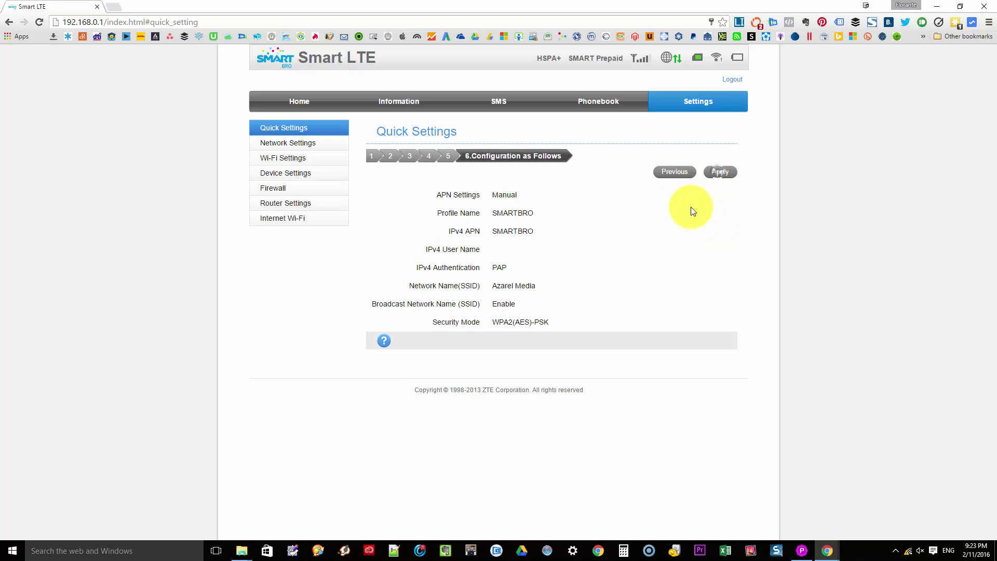